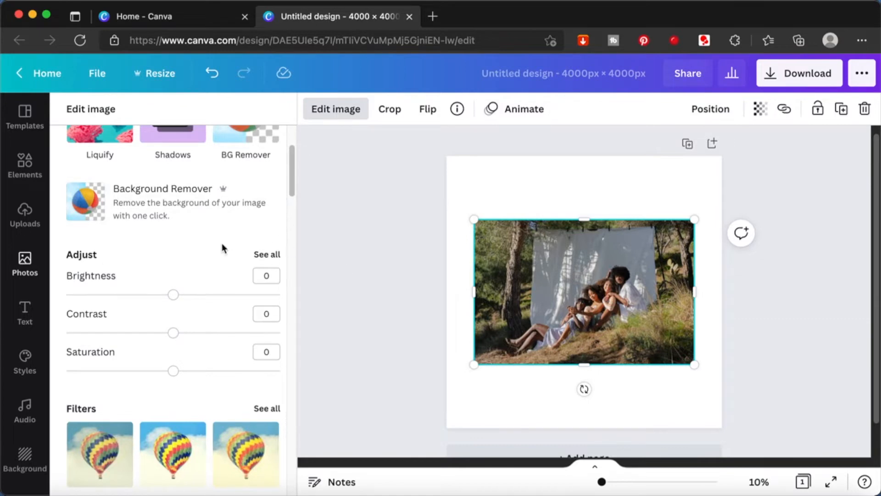
- Set the photo of the seated group as the page background
right_click(577, 274)
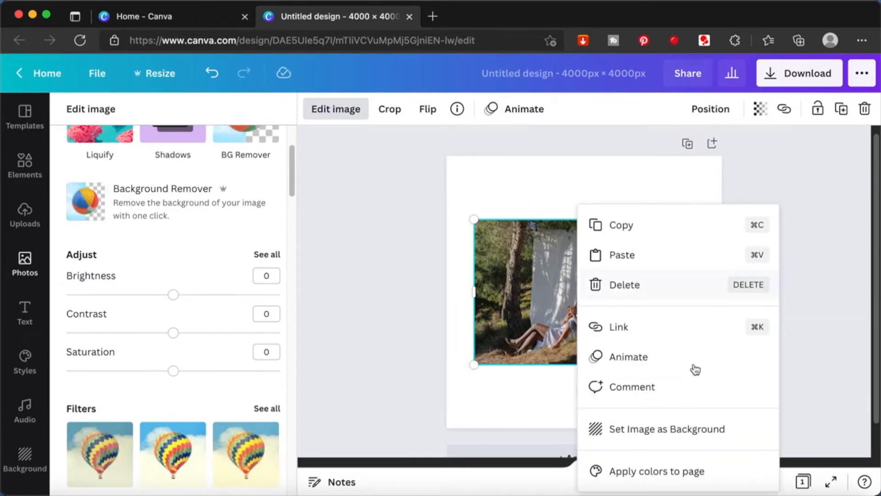
left_click(701, 429)
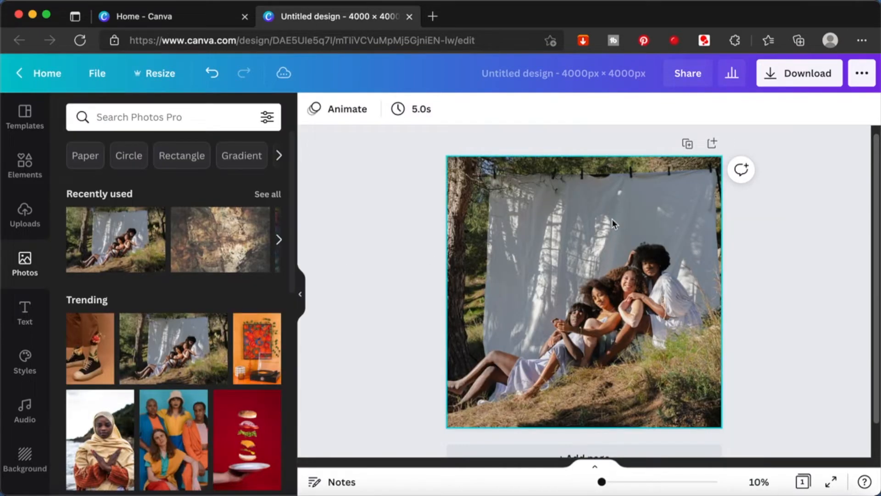
- Look through the image adjustments, filters and effects available for the background photo, including the Shadows options
left_click(566, 257)
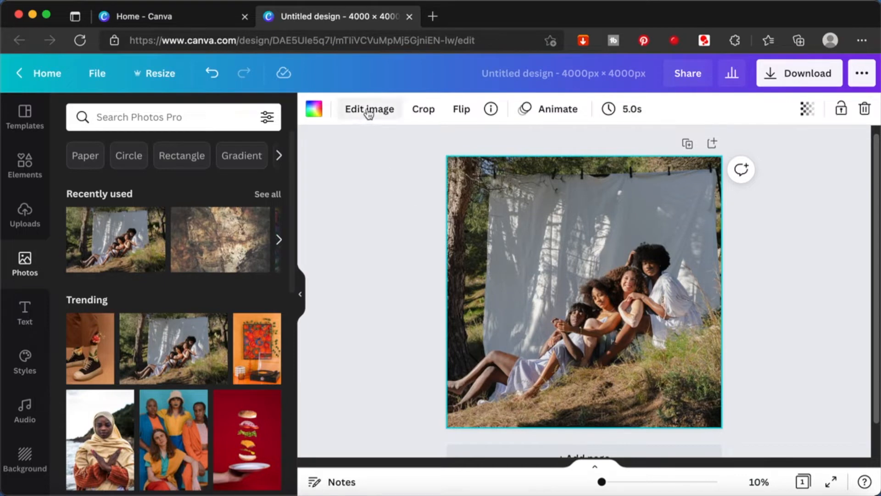
left_click(369, 112)
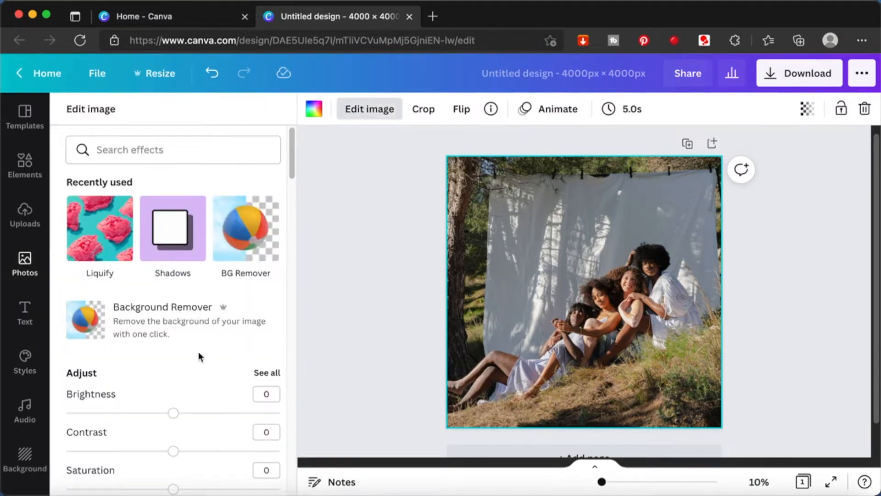
scroll(205, 353, "down", 2)
scroll(196, 329, "down", 3)
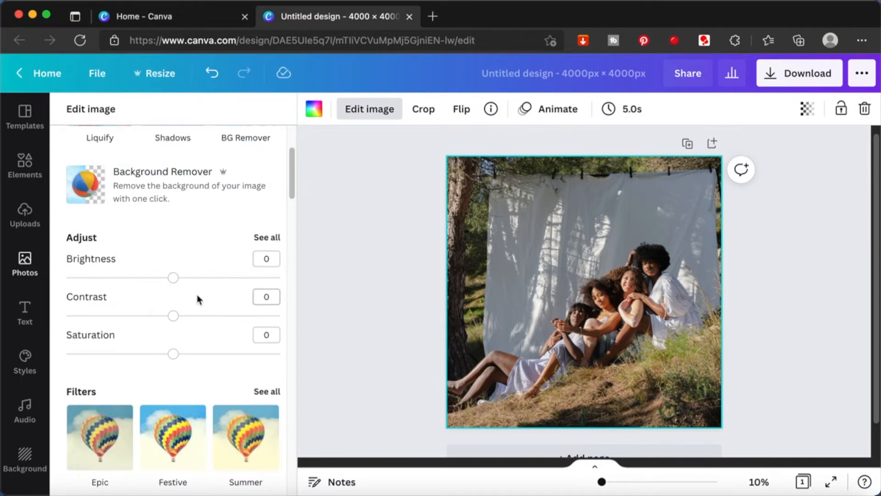
scroll(167, 326, "down", 2)
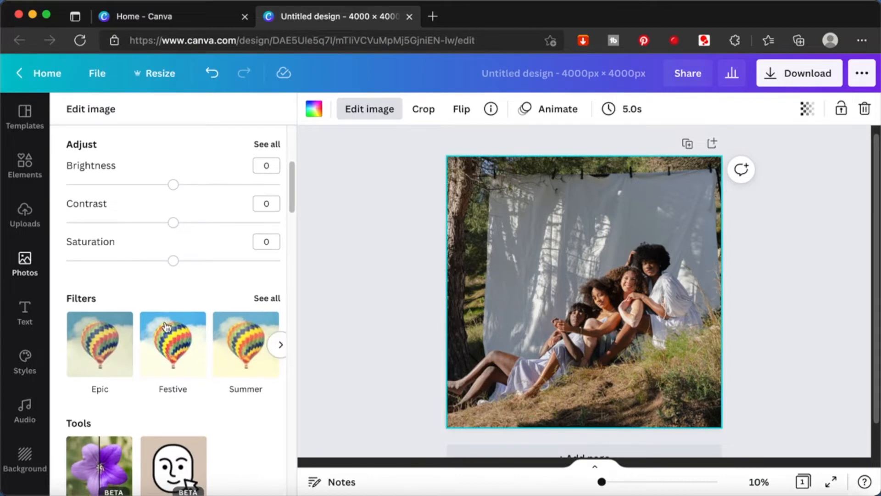
scroll(262, 334, "down", 2)
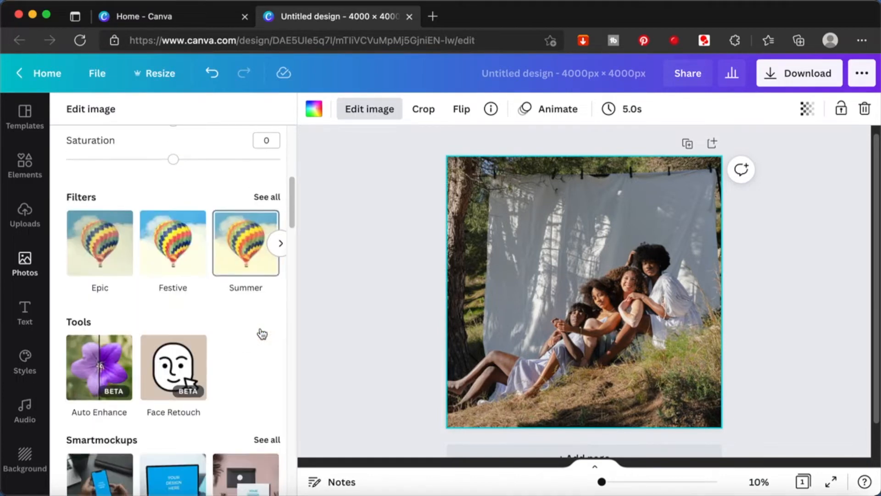
scroll(262, 334, "down", 5)
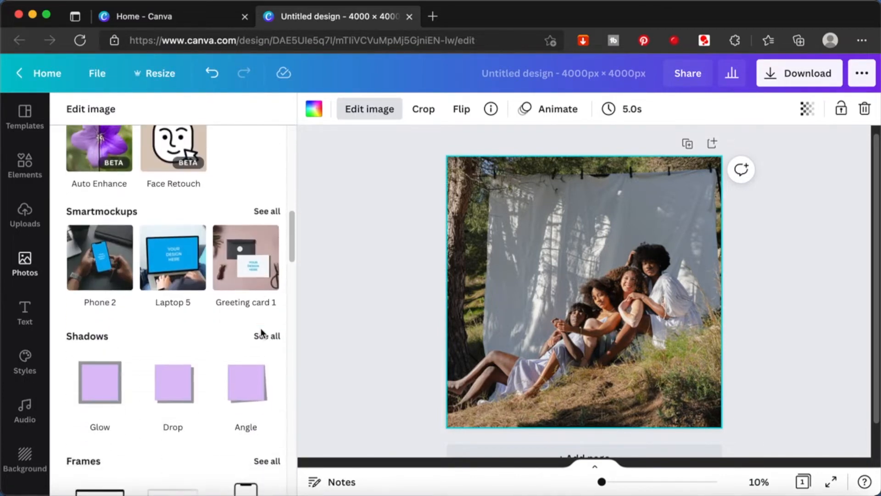
scroll(262, 333, "down", 3)
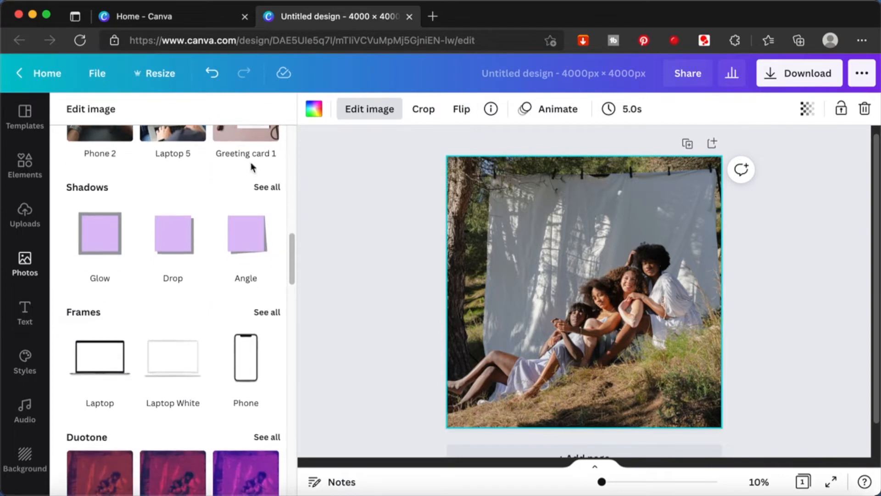
left_click(268, 192)
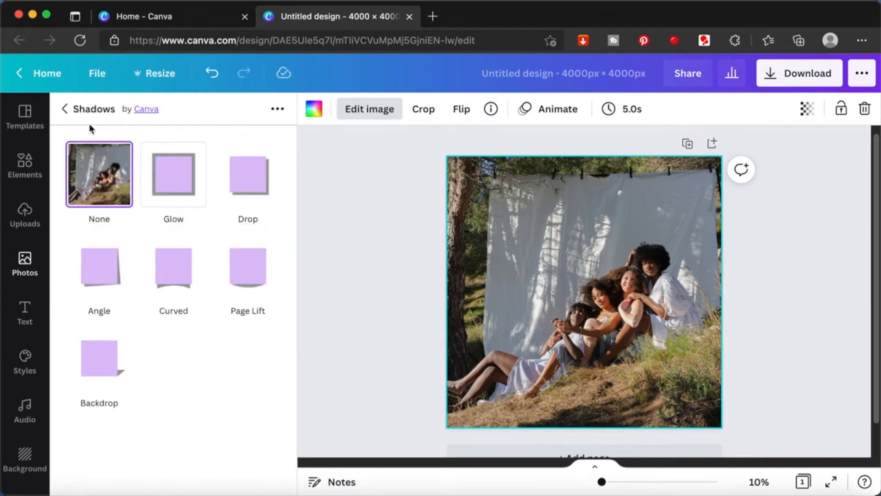
left_click(63, 104)
scroll(204, 280, "down", 8)
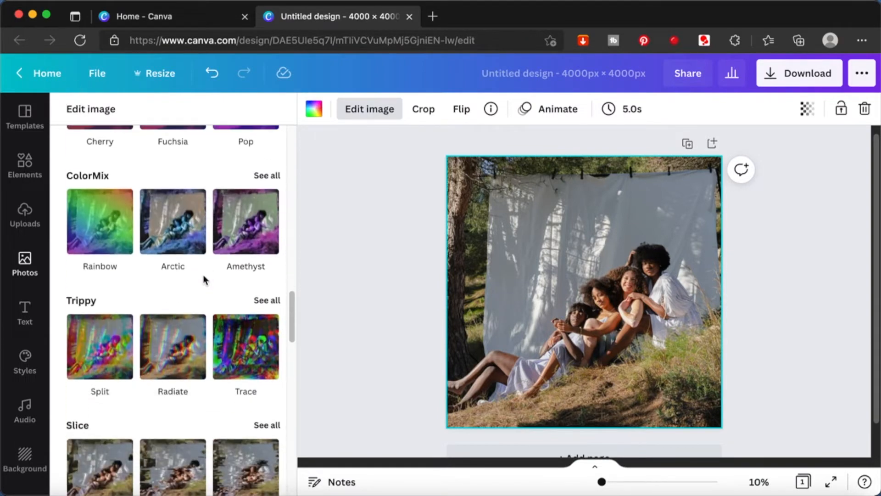
scroll(204, 279, "down", 5)
scroll(203, 279, "up", 15)
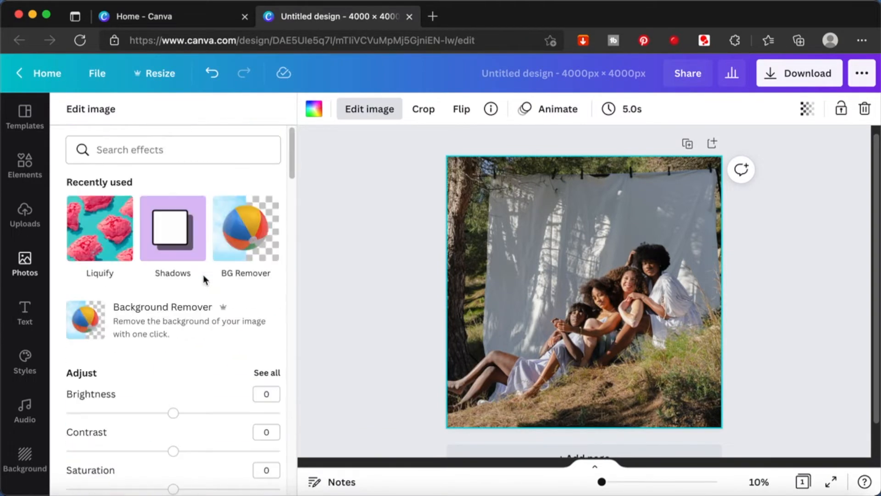
- Search the image effects for blur and start using the Blur tool on the background photo
left_click(176, 141)
type("blu")
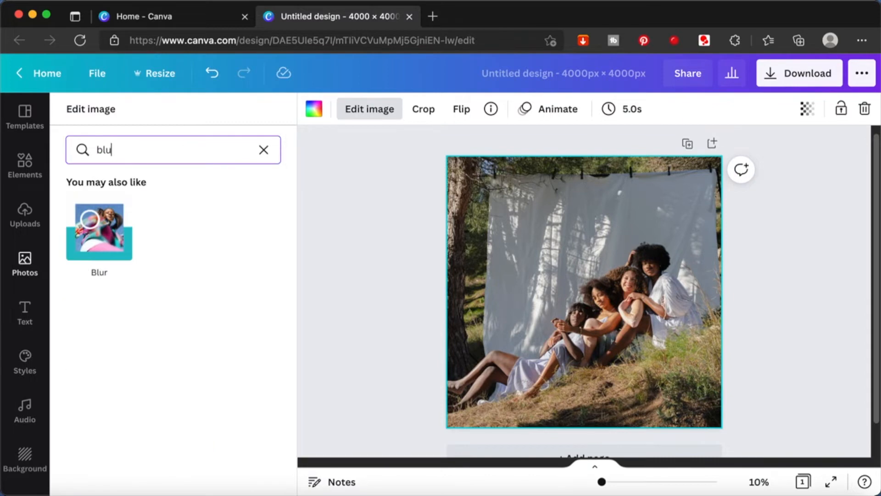
left_click(98, 230)
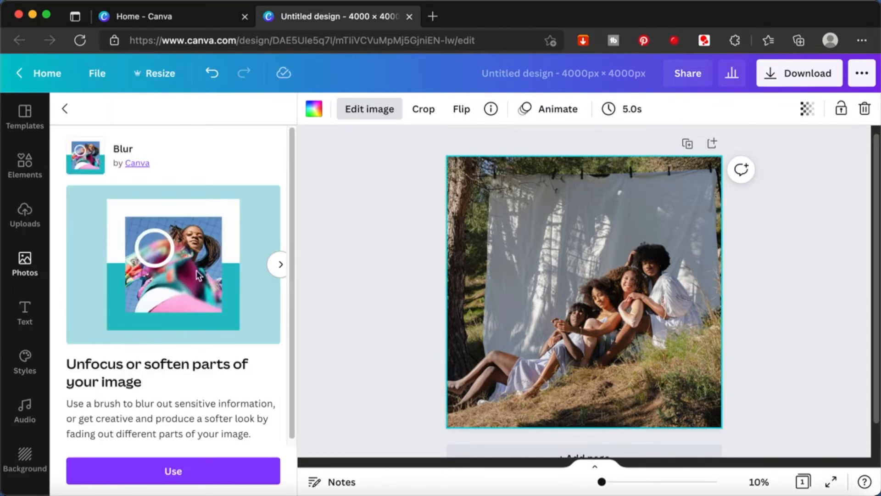
scroll(197, 275, "down", 1)
left_click(183, 474)
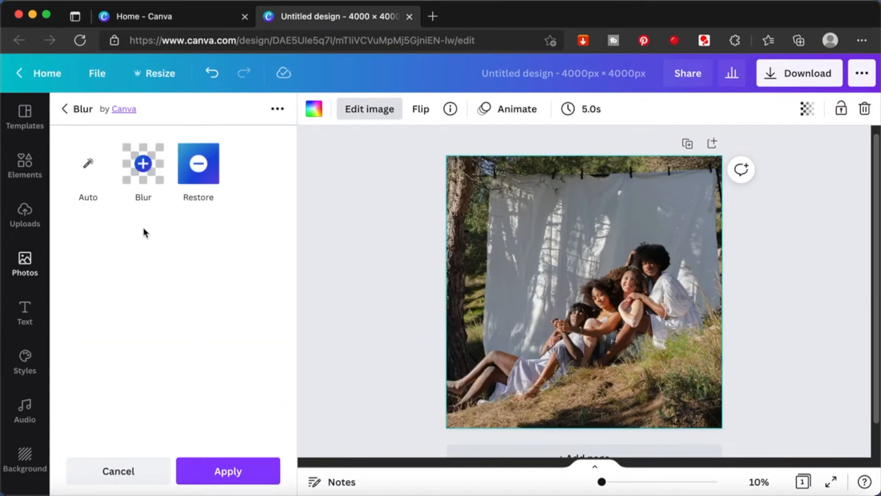
- Try the automatic blur on the whole photo at a reduced intensity, and discard it
left_click(91, 170)
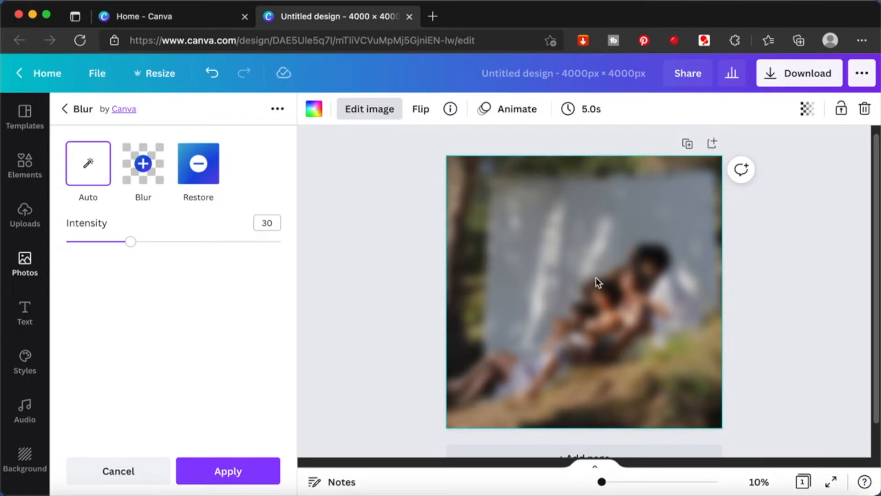
left_click_drag(131, 243, 88, 246)
left_click(114, 470)
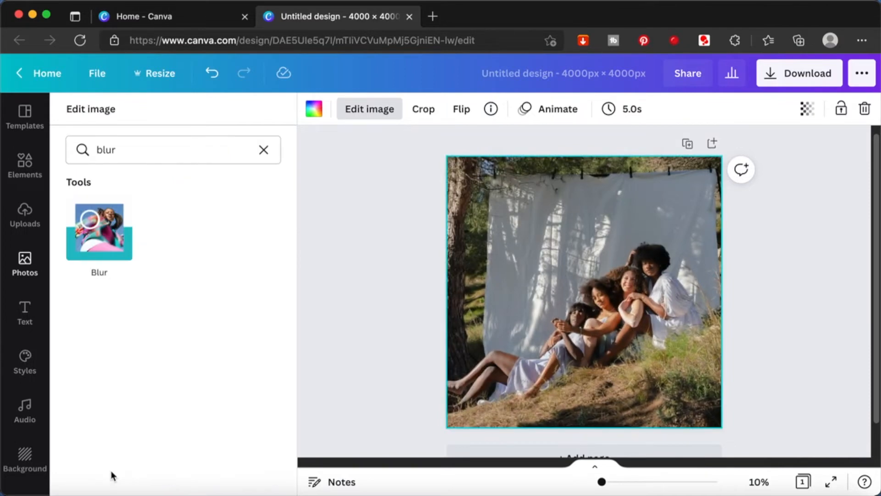
- Blur the group of people with the Blur brush at intensity 30, spread 50 and brush size 50, and apply the effect
left_click(101, 235)
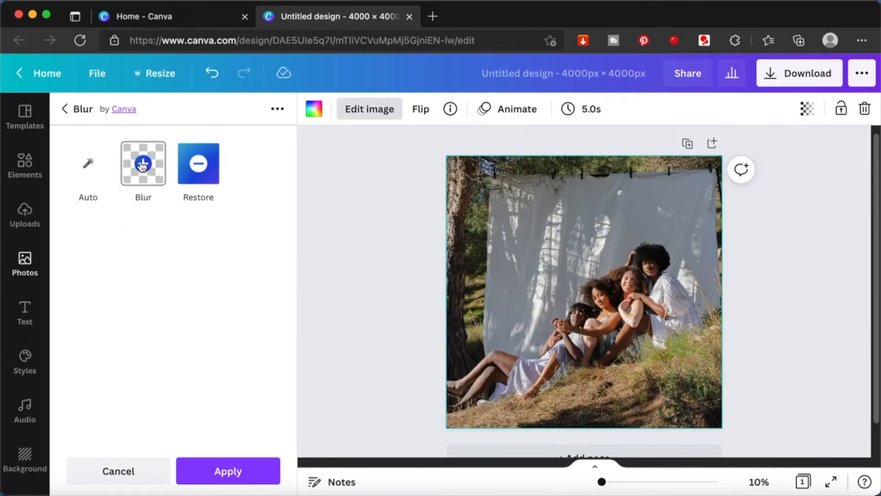
left_click(143, 164)
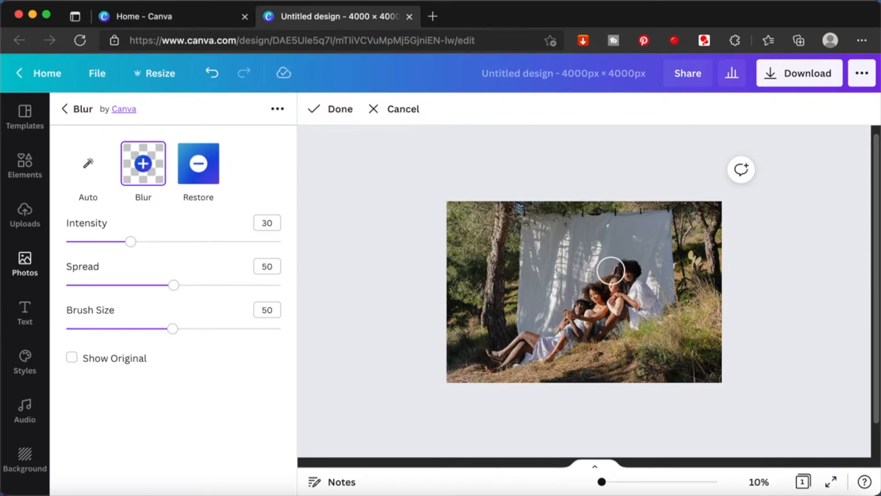
left_click(628, 262)
mouse_move(628, 261)
left_mouse_down()
mouse_move(556, 331)
mouse_move(640, 277)
mouse_move(633, 315)
mouse_move(558, 330)
mouse_move(544, 344)
mouse_move(501, 341)
mouse_move(496, 349)
mouse_move(509, 346)
left_mouse_up()
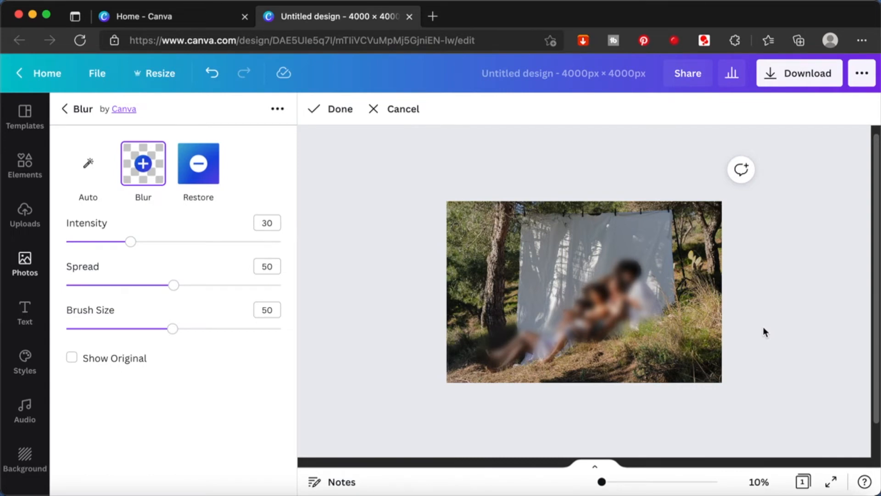
left_click(328, 111)
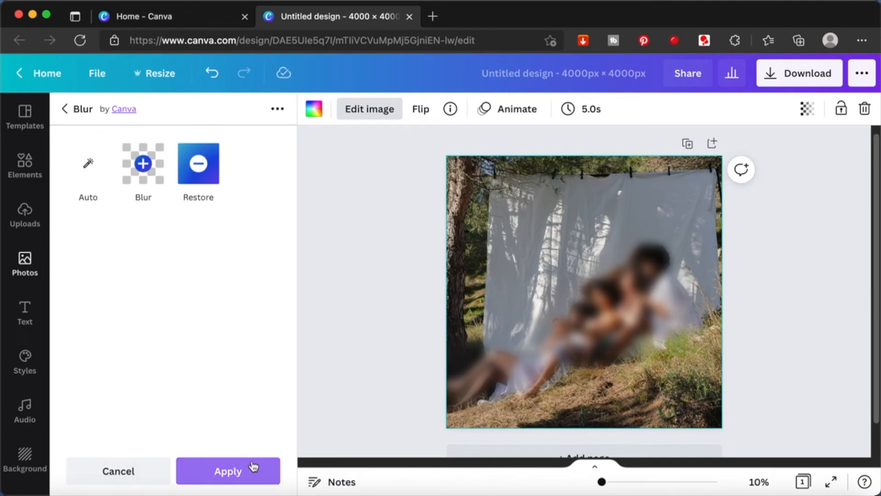
left_click(239, 470)
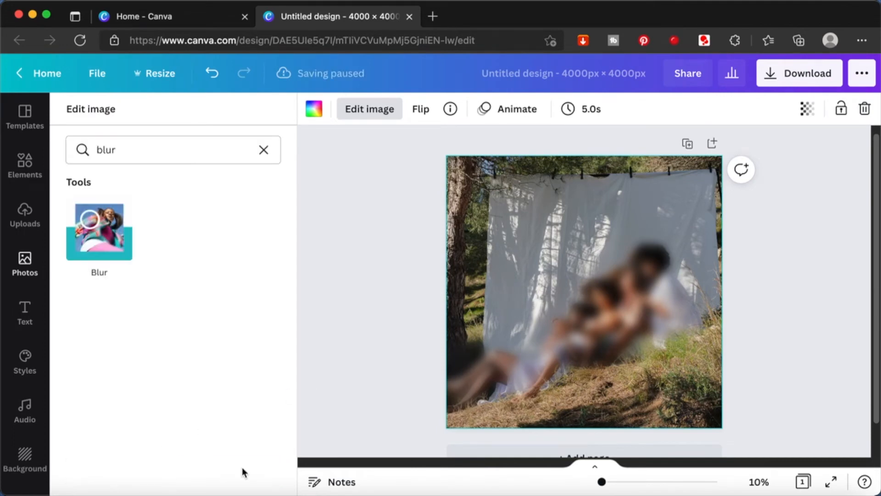
left_click(365, 302)
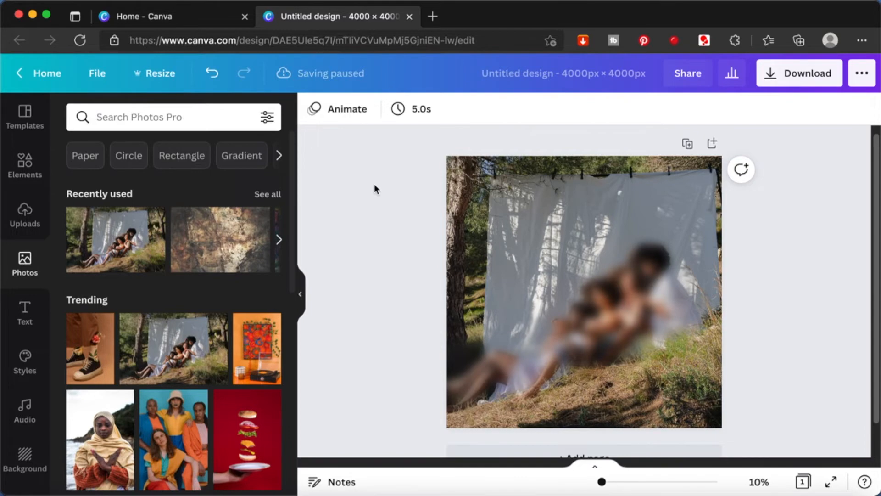
- Add the papaya graphic to the blank page 2 and enlarge it to fill most of the page
left_click(31, 14)
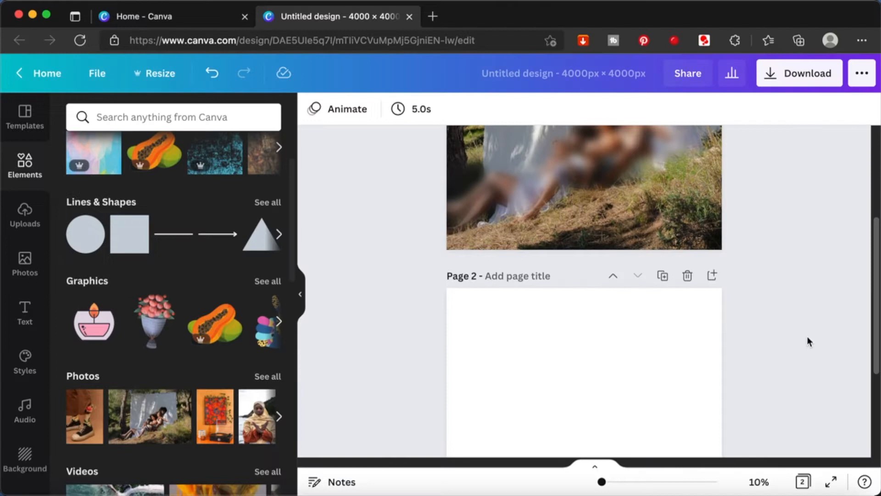
scroll(808, 337, "down", 5)
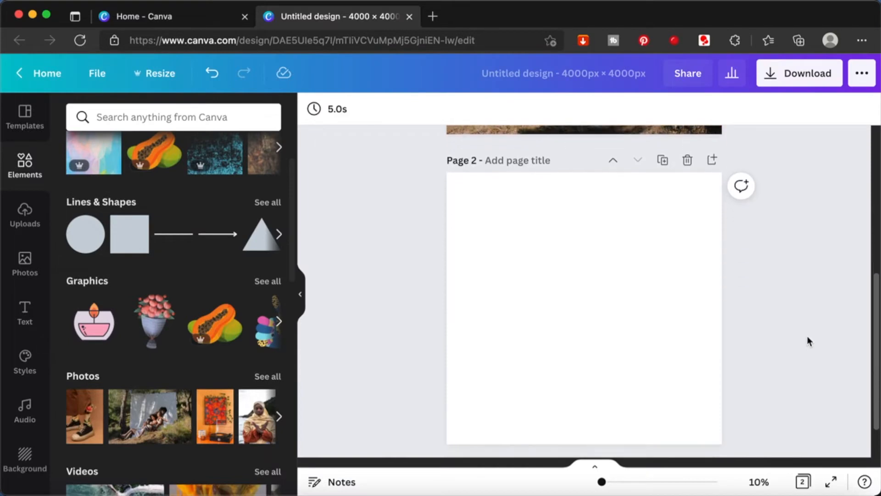
scroll(808, 328, "down", 2)
left_click(560, 248)
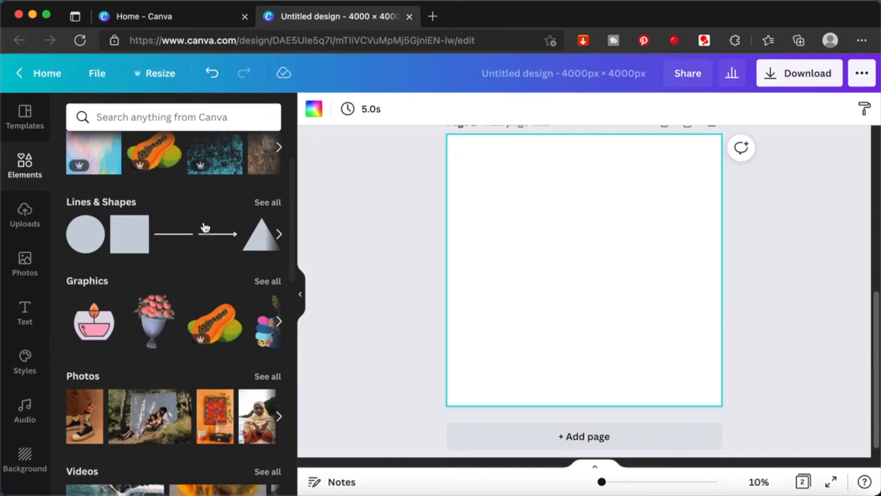
left_click(154, 151)
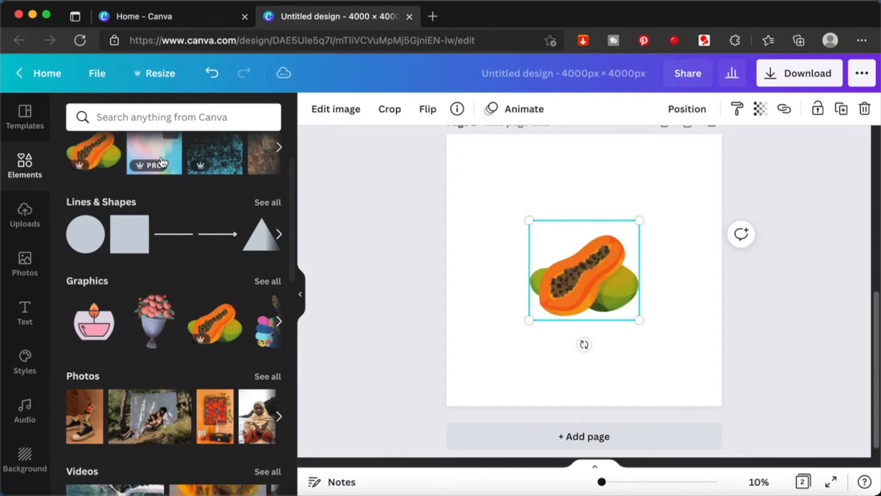
left_click_drag(529, 220, 487, 164)
left_click_drag(640, 328, 694, 377)
- Search the papaya graphic's image effects for "blur" and clear the search
left_click(344, 110)
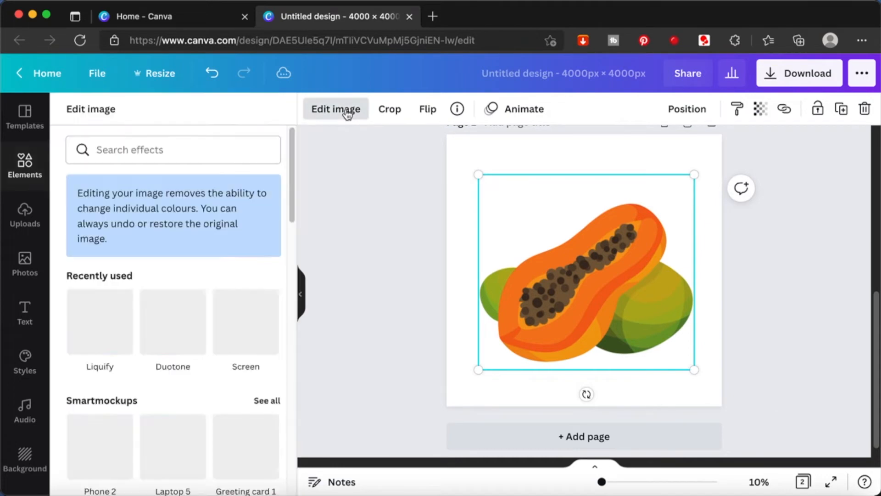
left_click(150, 144)
type("blur")
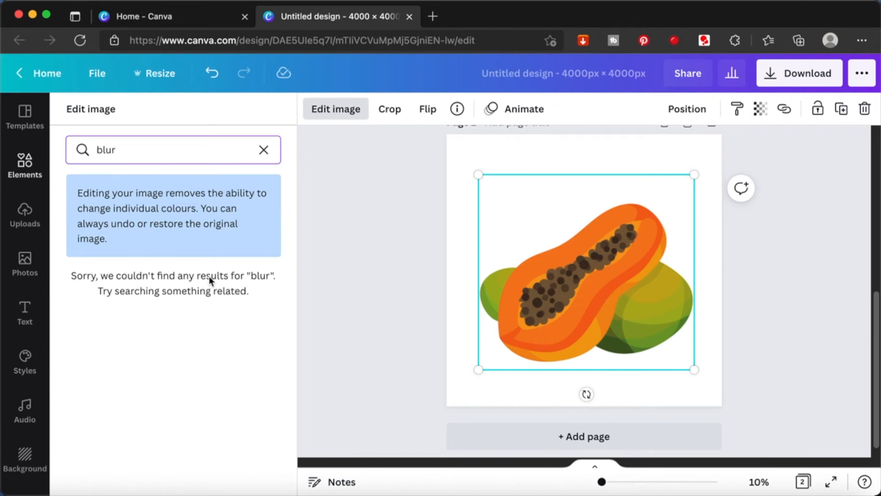
left_click(264, 150)
- Check the information details of the papaya graphic, and leave its effects list
left_click(457, 108)
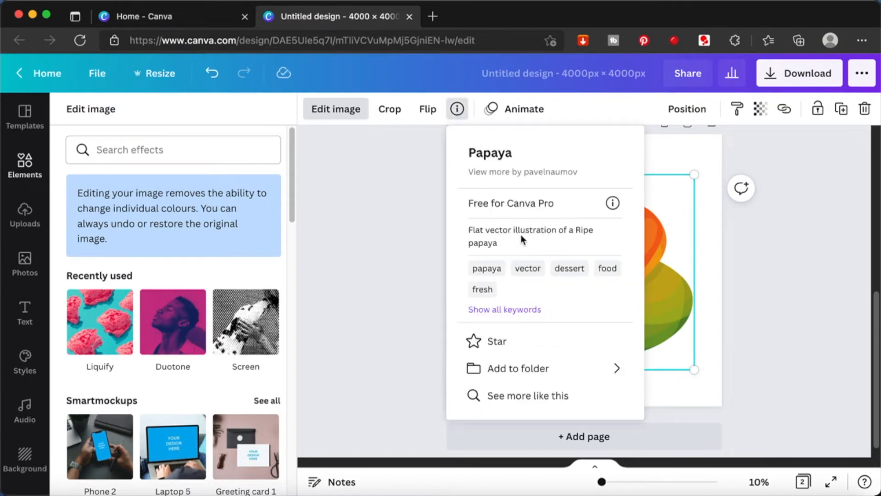
left_click(403, 215)
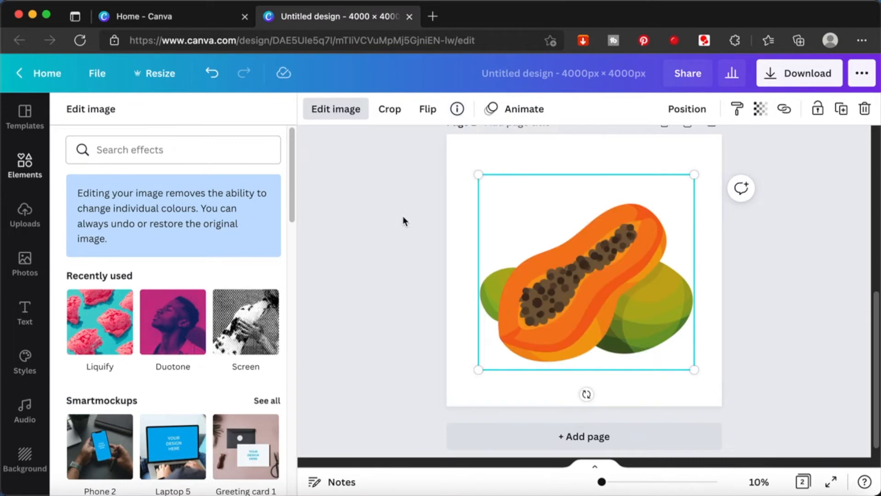
left_click(396, 254)
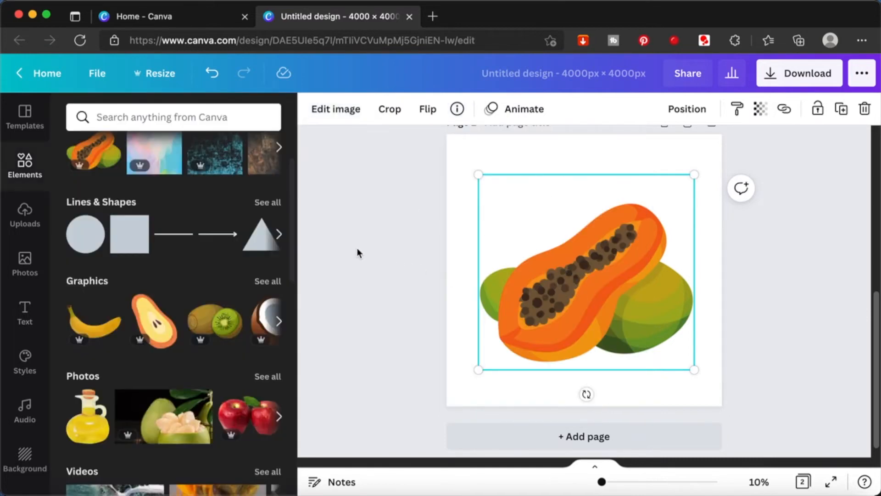
- Try adjusting the transparency of the papaya graphic
left_click(760, 109)
left_click_drag(716, 153, 731, 166)
left_click(819, 198)
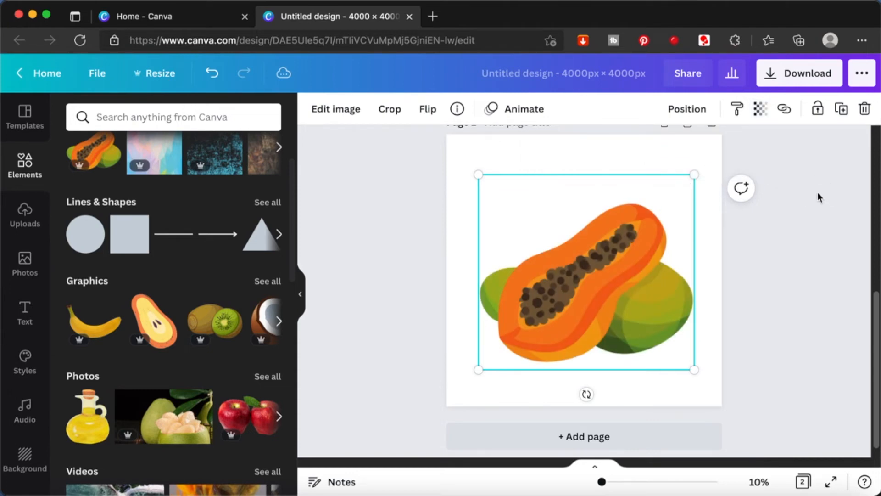
- Try the Liquify Smudge effect on the papaya graphic with a Barrel Blur amount of 0.2
left_click(348, 115)
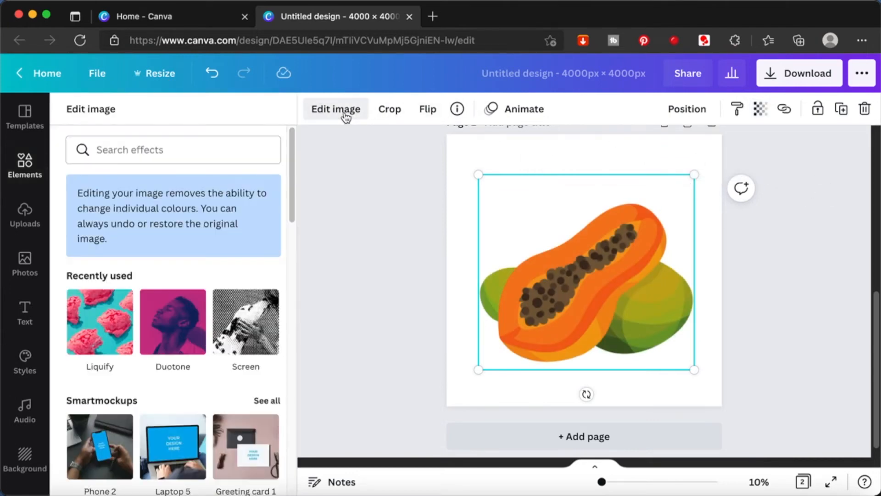
scroll(151, 298, "down", 3)
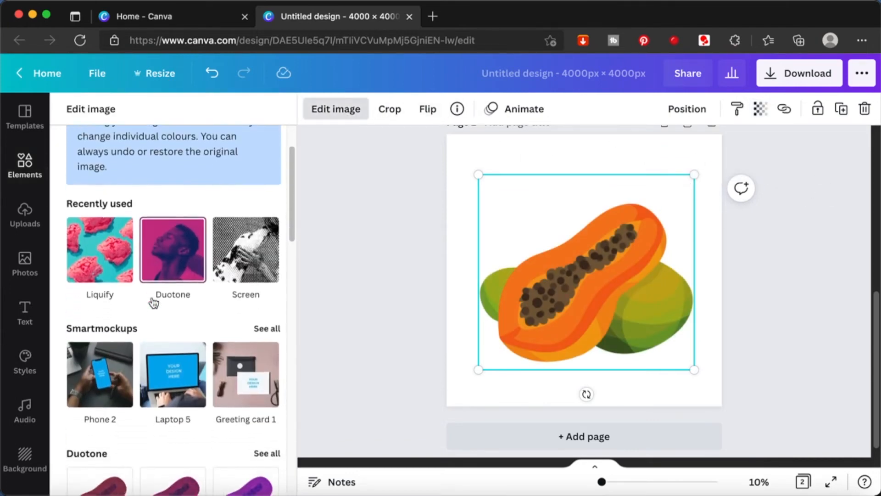
left_click(113, 260)
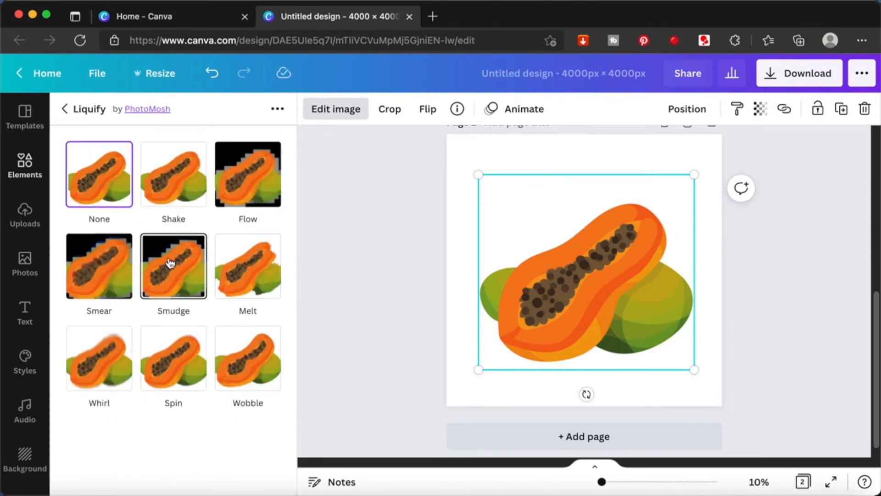
left_click(177, 276)
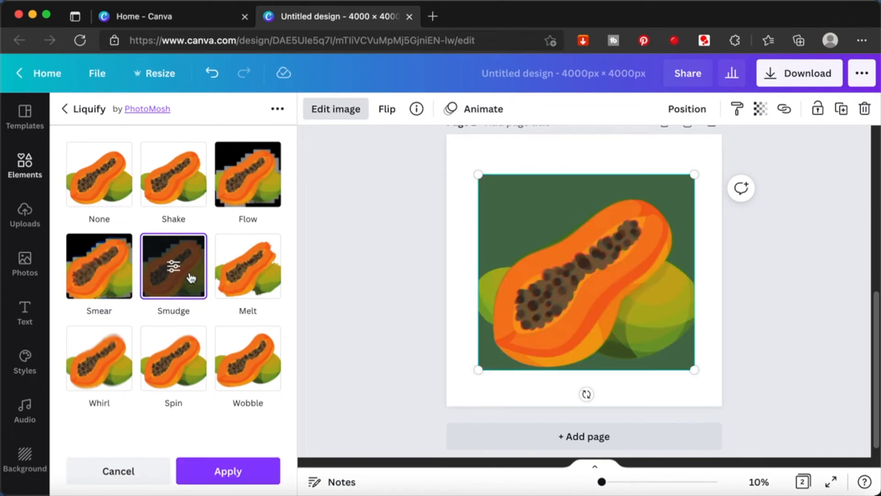
left_click(184, 278)
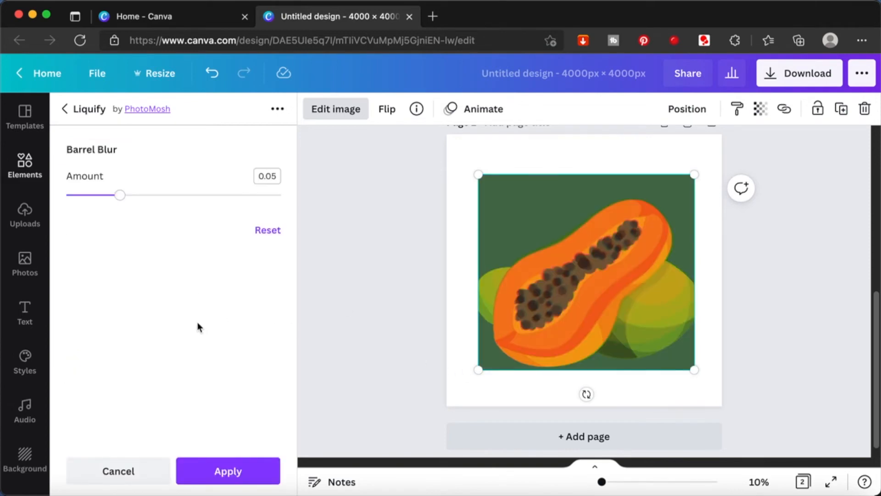
left_click_drag(126, 201, 292, 219)
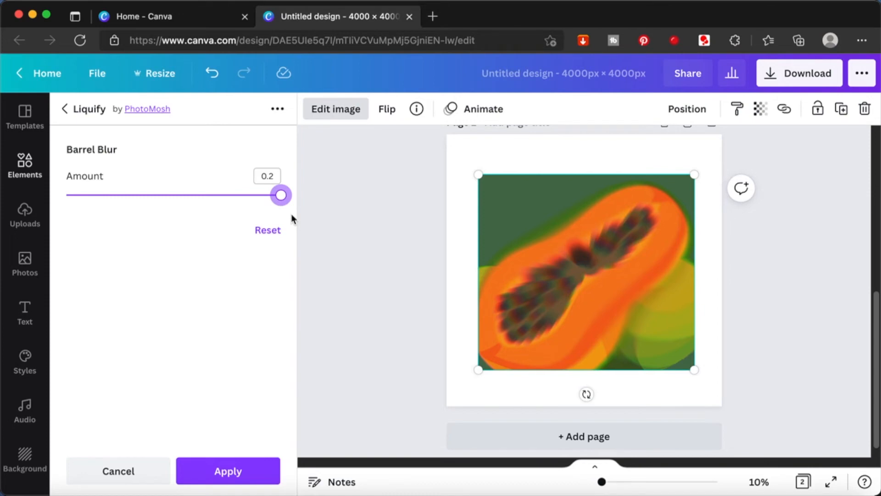
left_click(120, 473)
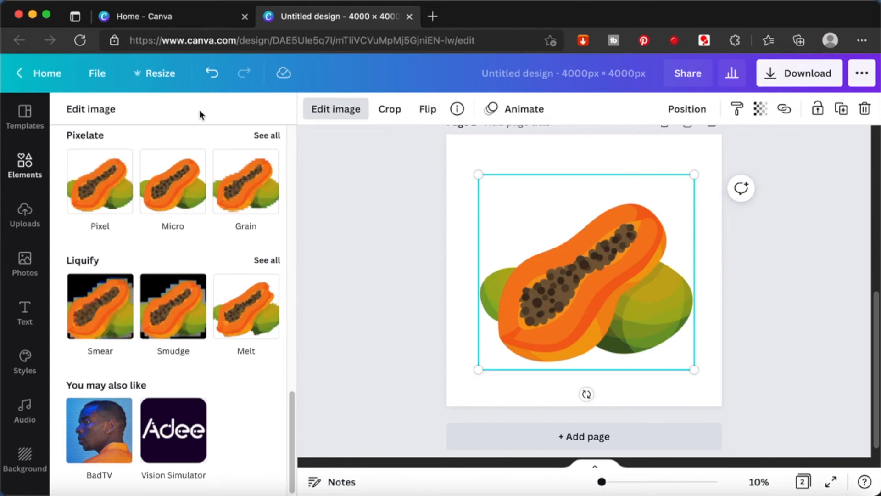
- Search the design elements for "blur"
left_click(26, 166)
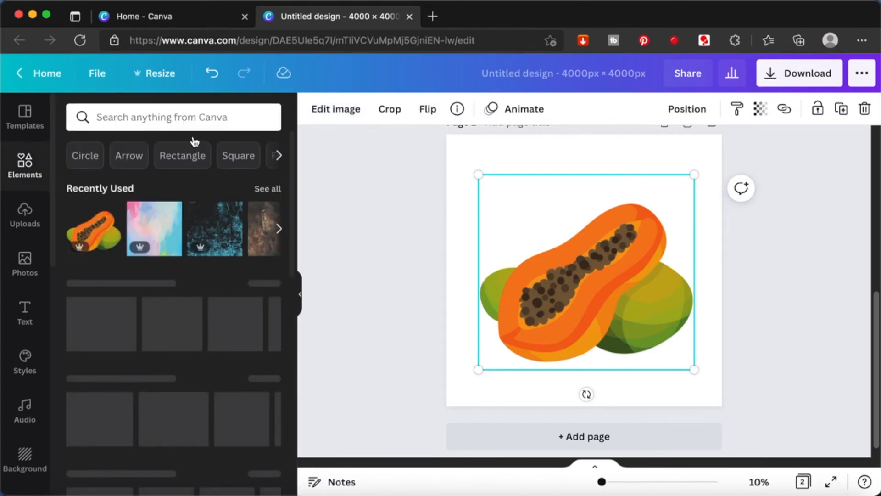
left_click(156, 116)
type("blur")
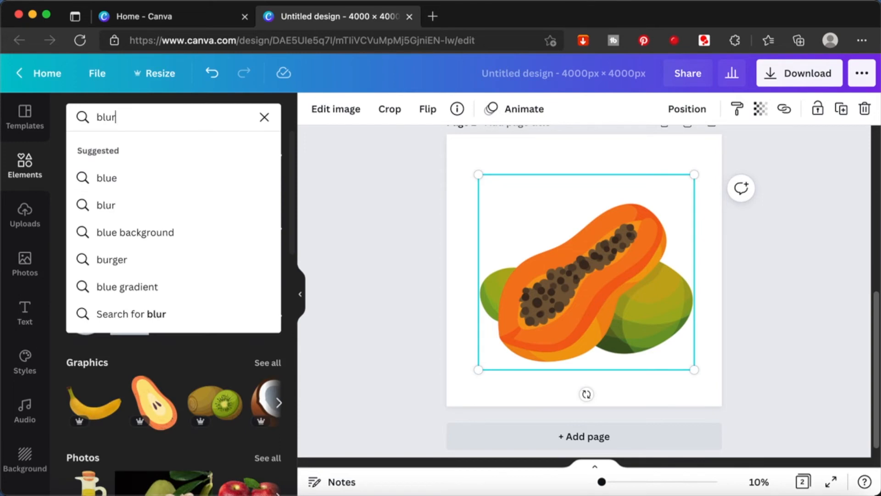
key("Return")
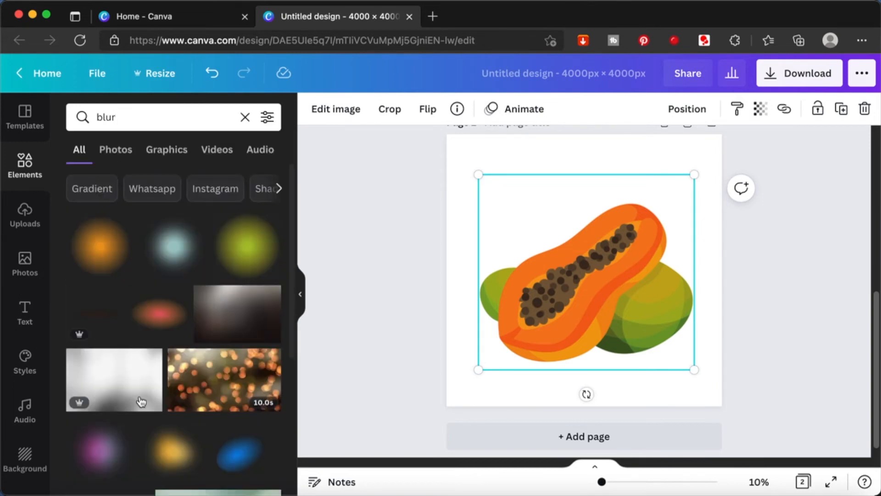
- Try overlaying the grey-white blurred photo on the papaya at a reduced size with transparency 88
left_click(126, 378)
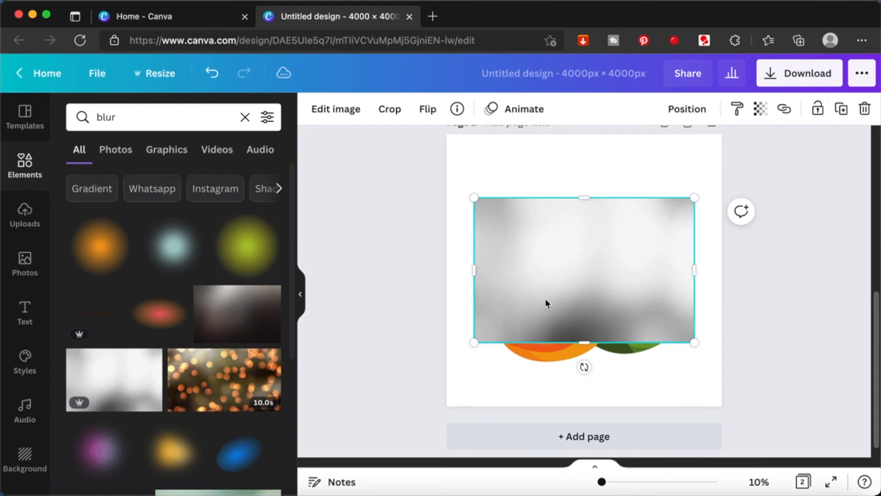
mouse_move(592, 285)
left_mouse_down()
mouse_move(595, 305)
mouse_move(596, 288)
left_mouse_up()
left_click_drag(695, 338, 636, 304)
left_click_drag(587, 273, 616, 275)
left_click(762, 109)
mouse_move(714, 150)
left_mouse_down()
mouse_move(689, 152)
mouse_move(703, 152)
left_mouse_up()
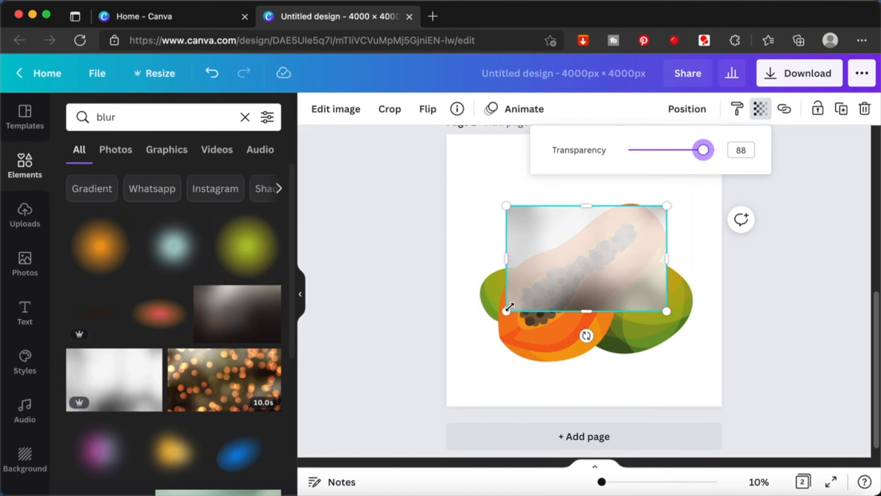
- Enlarge the grey blurred overlay until it covers the whole papaya, and delete the overlay
left_click_drag(506, 311, 478, 364)
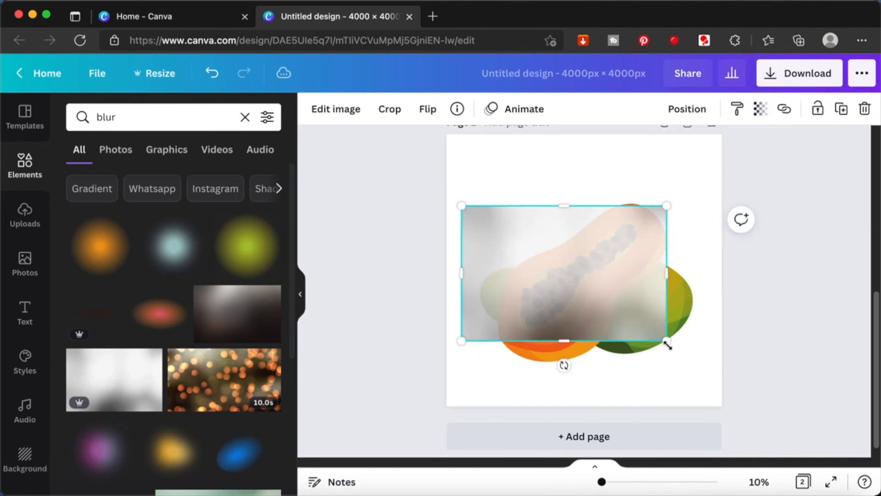
left_click_drag(668, 341, 700, 367)
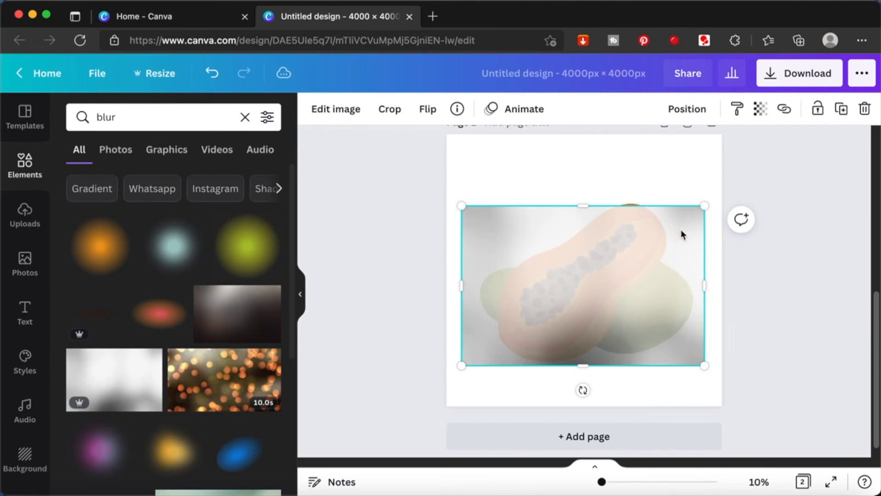
left_click_drag(584, 204, 584, 192)
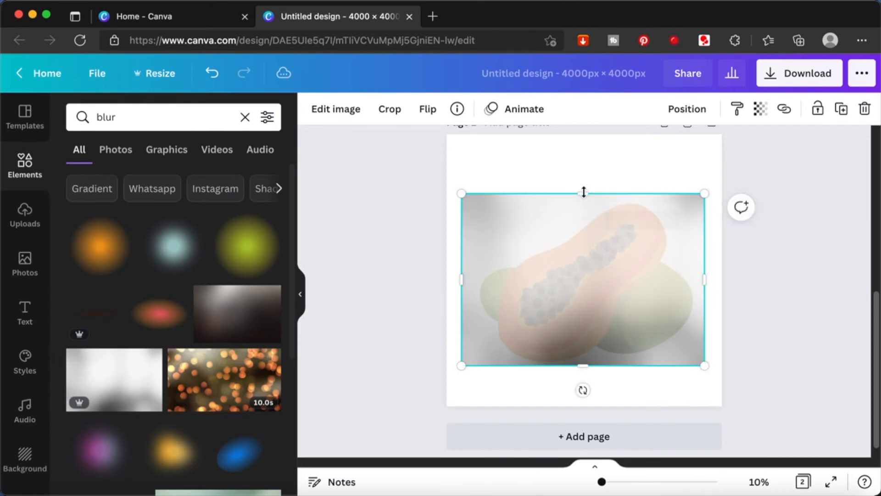
left_click(808, 234)
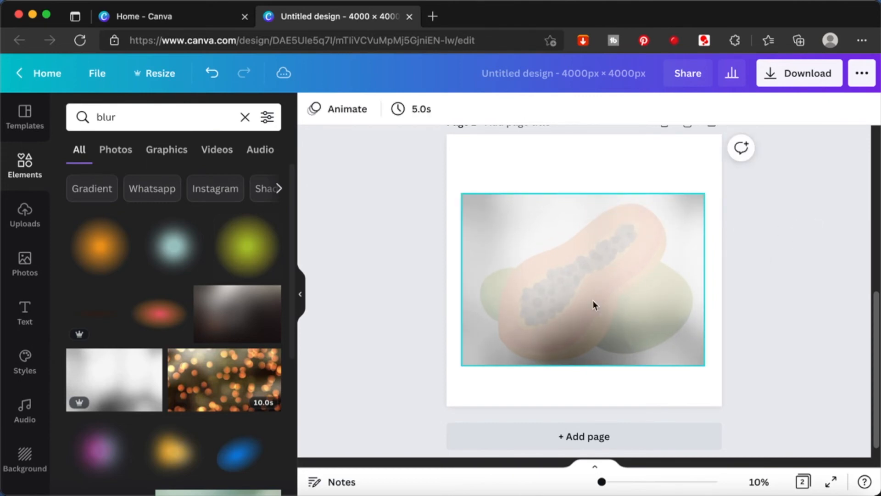
left_click(624, 238)
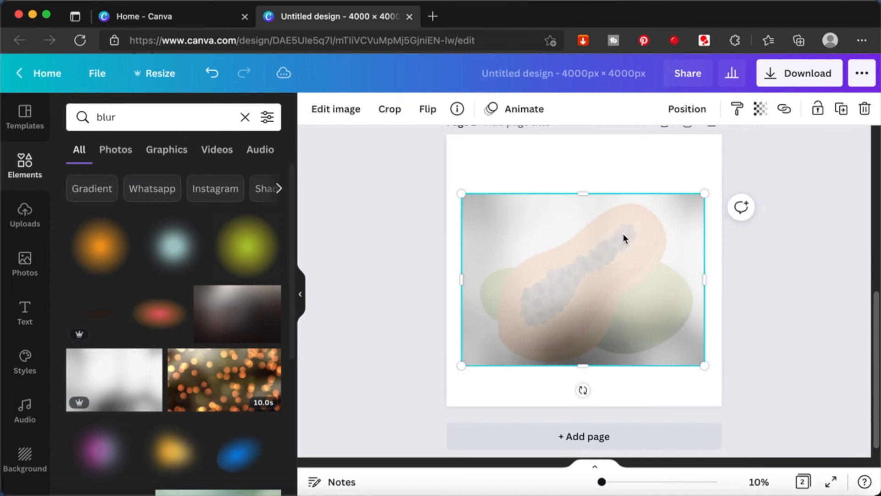
key("BackSpace")
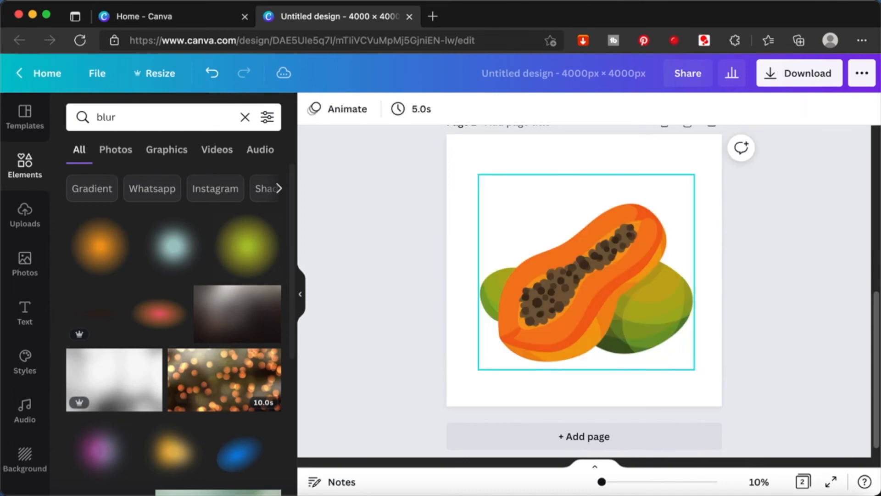
- Try the light blue blurred circle over the papaya, enlarged beyond the page edges, and delete it
left_click(172, 248)
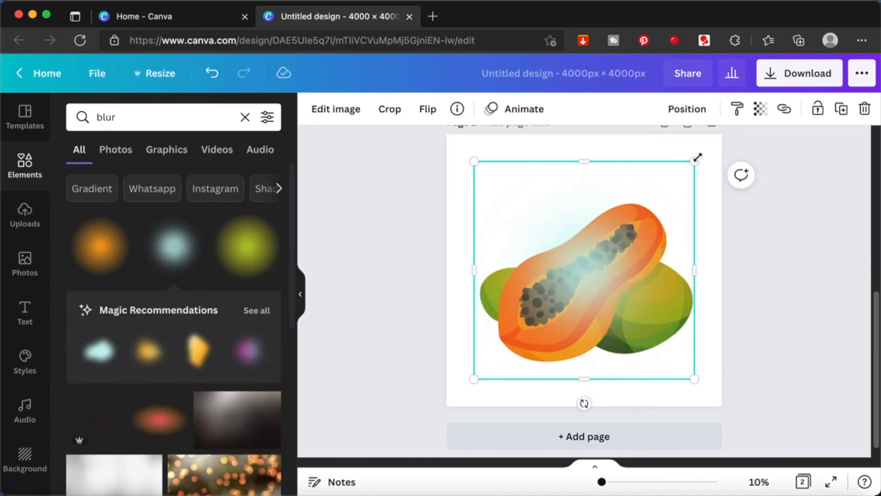
left_click_drag(694, 163, 766, 88)
left_click_drag(473, 380, 359, 463)
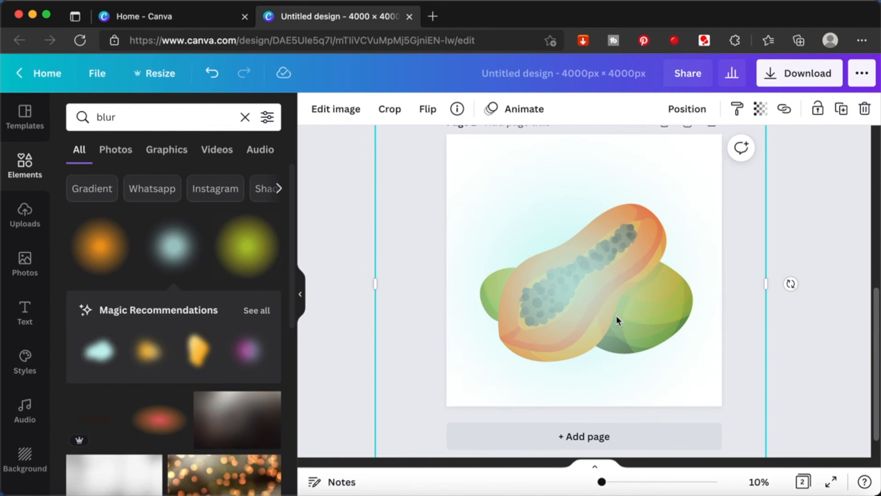
key("Delete")
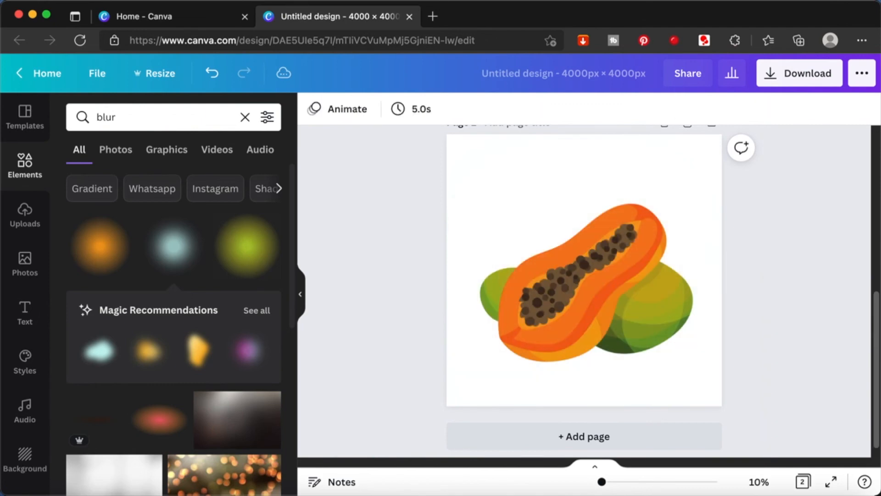
- Try the 13-second green bokeh video from the blur results over the papaya, and delete it
scroll(197, 340, "down", 6)
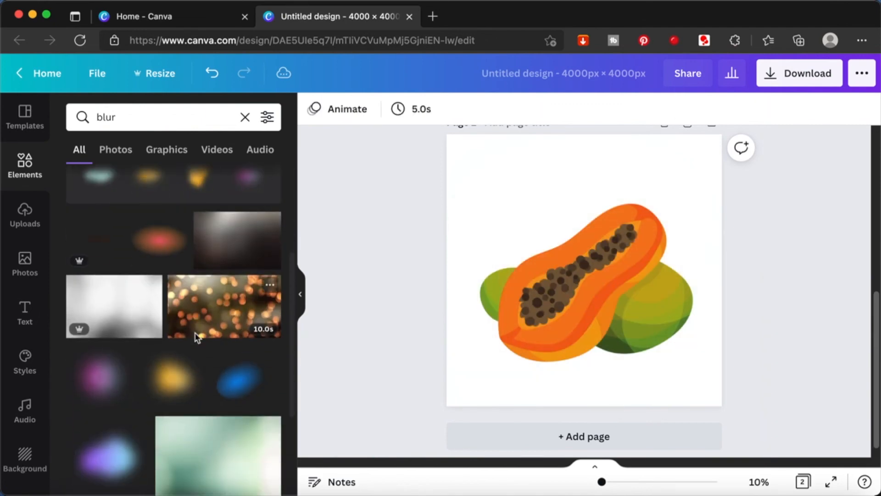
scroll(197, 339, "down", 5)
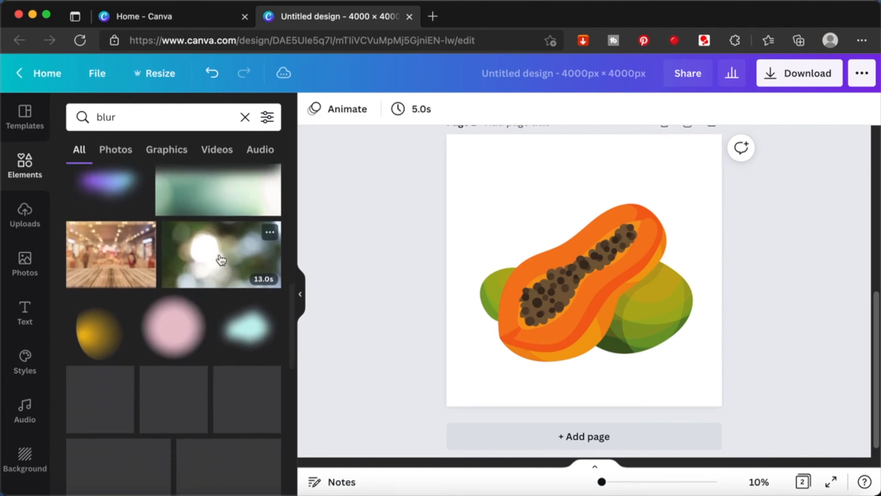
left_click(220, 259)
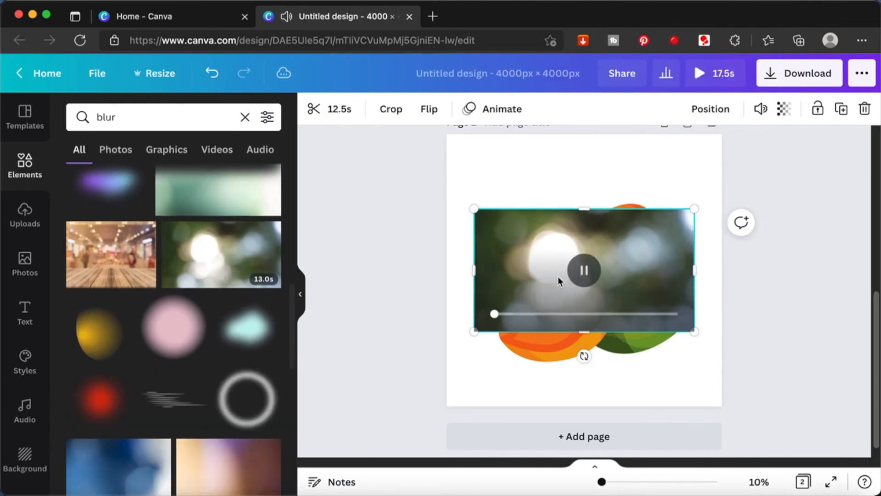
key("Delete")
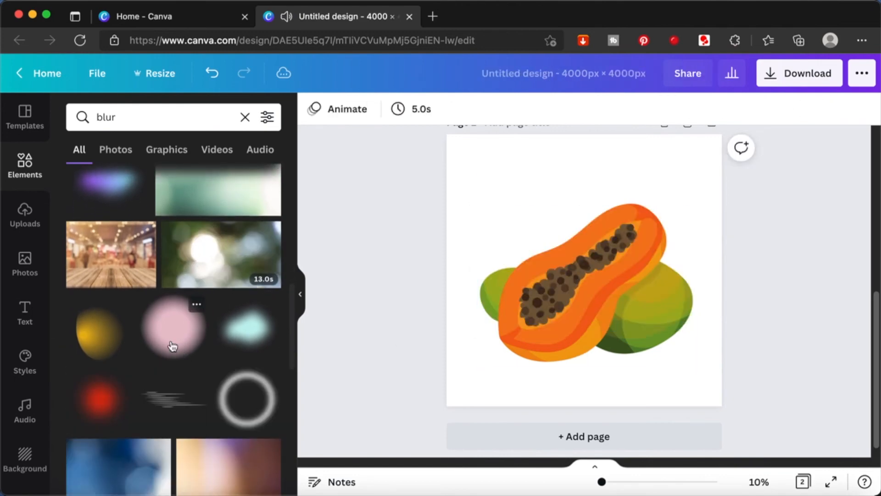
- Add the pink blurred circle, enlarge and centre it over the whole papaya, and set its transparency to 93
left_click(158, 334)
left_click_drag(527, 216, 434, 192)
left_click_drag(638, 324, 713, 397)
left_click_drag(584, 317, 593, 327)
left_click(760, 111)
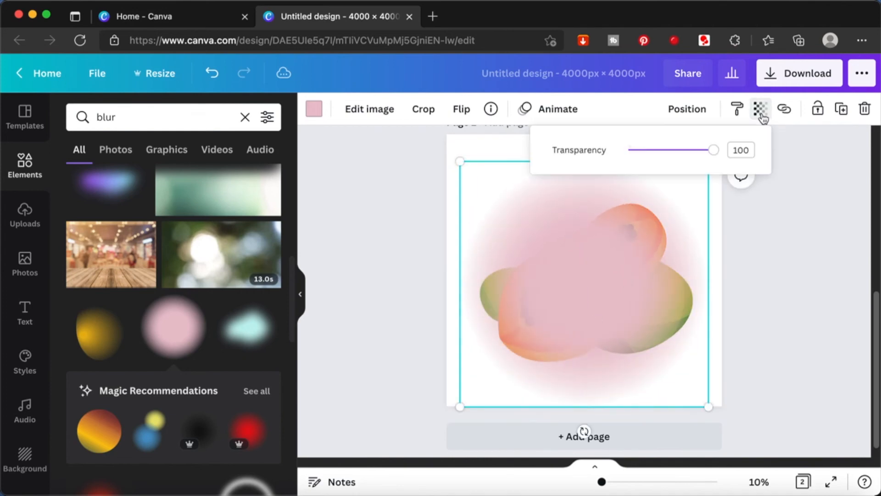
mouse_move(714, 151)
left_mouse_down()
mouse_move(697, 158)
mouse_move(709, 158)
left_mouse_up()
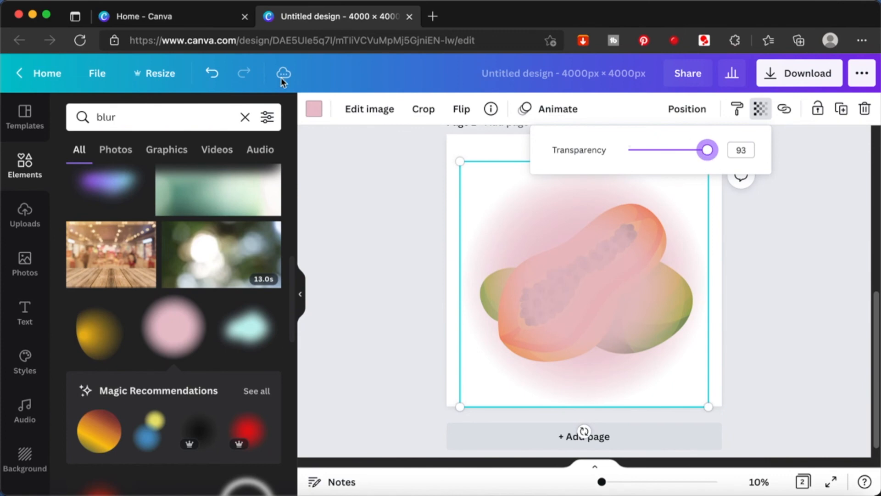
- Try orange and pink swatches from the terracotta palette on the blurred circle, and recolour it pale beige
left_click(314, 109)
left_click(319, 112)
left_click(319, 112)
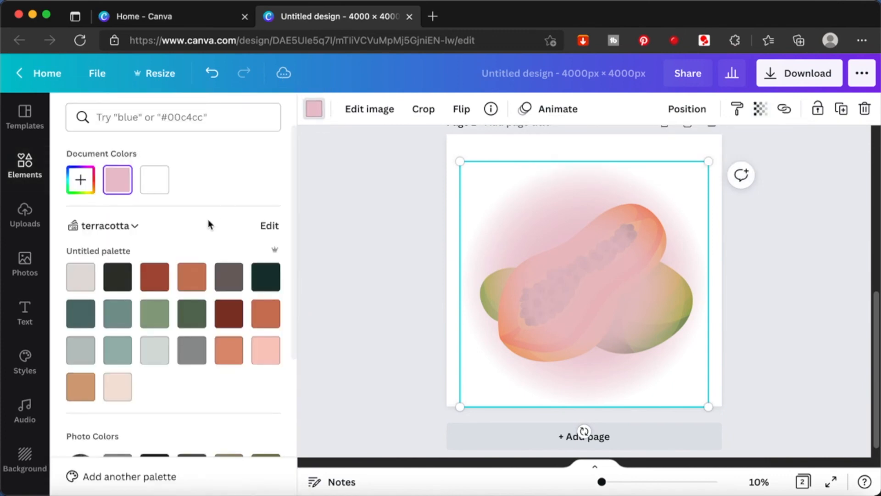
left_click(195, 288)
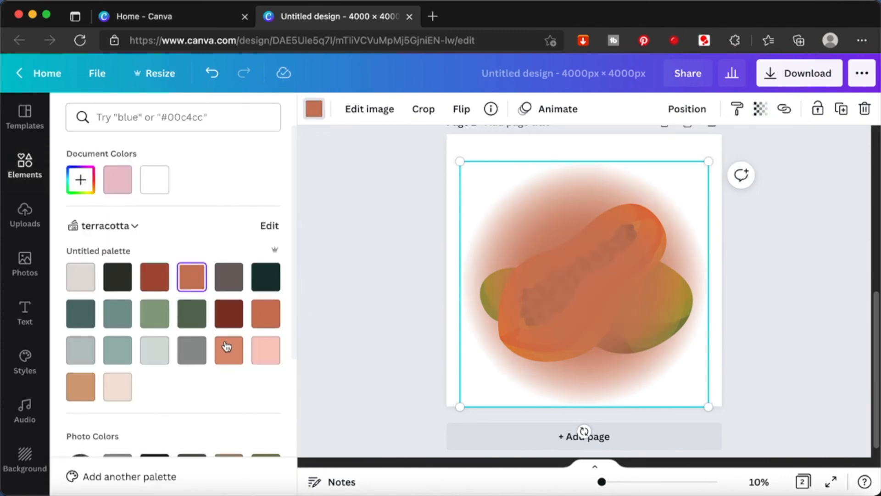
left_click(226, 346)
left_click(264, 351)
scroll(191, 360, "down", 3)
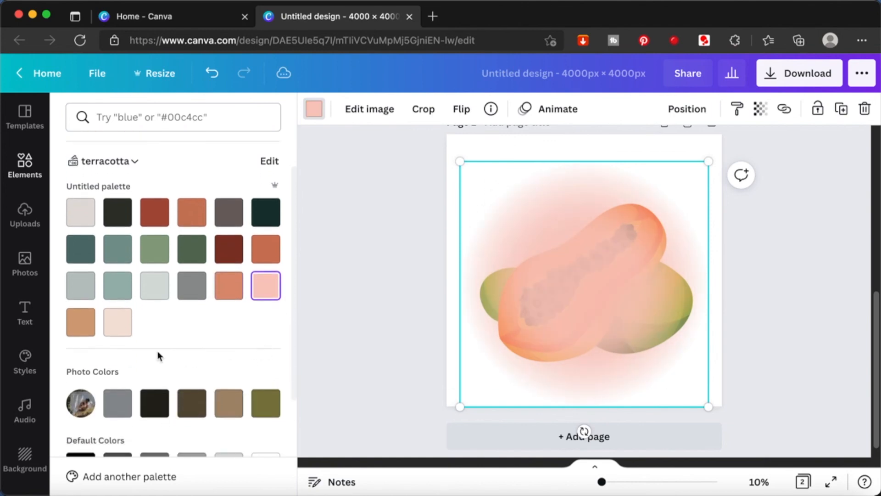
left_click(121, 324)
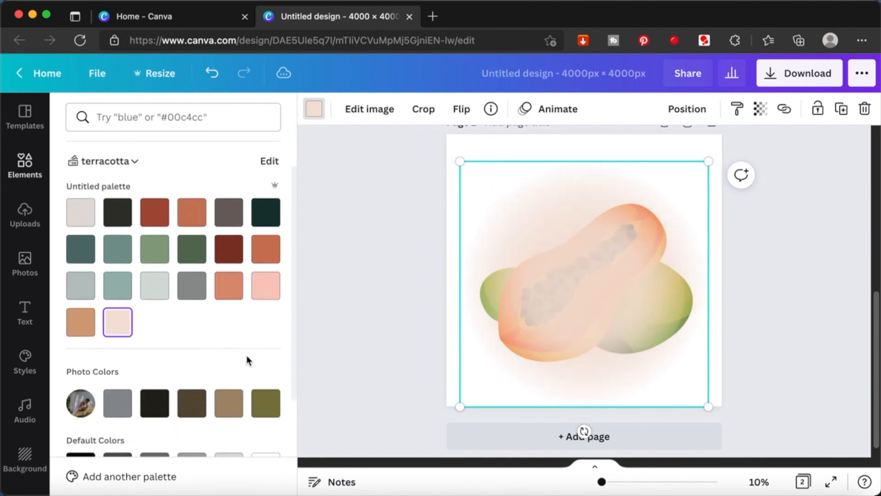
left_click(368, 252)
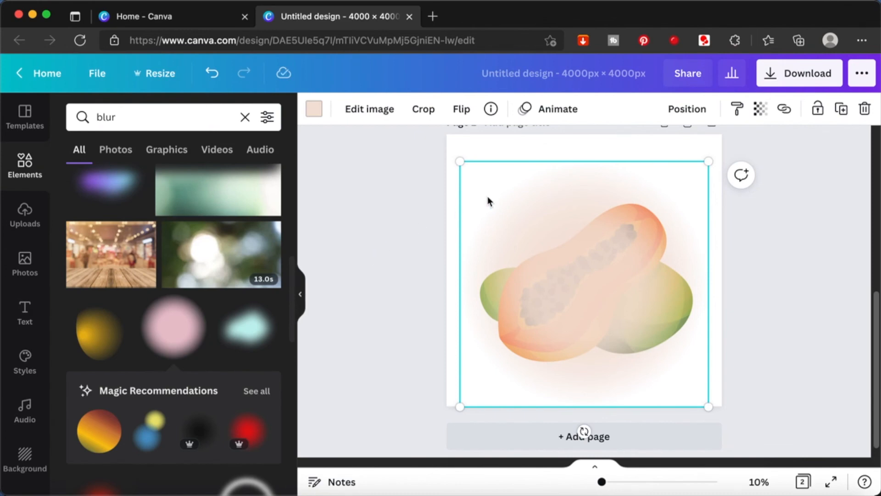
left_click(776, 307)
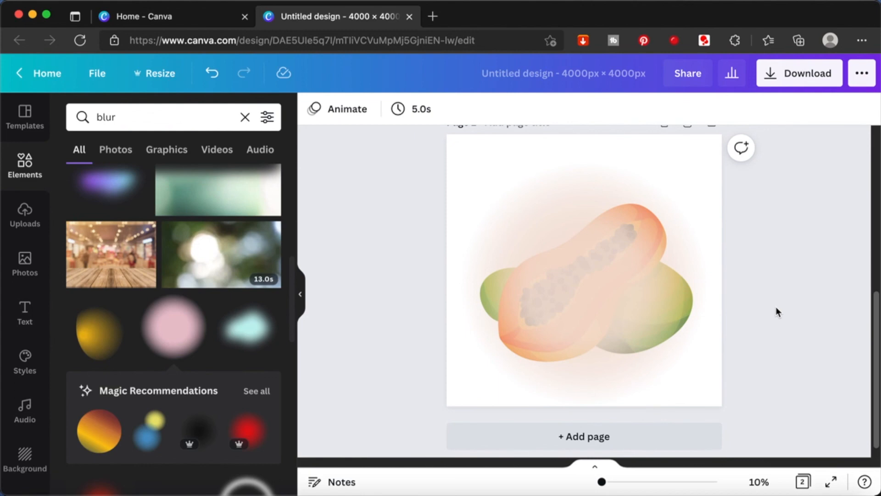
left_click(604, 492)
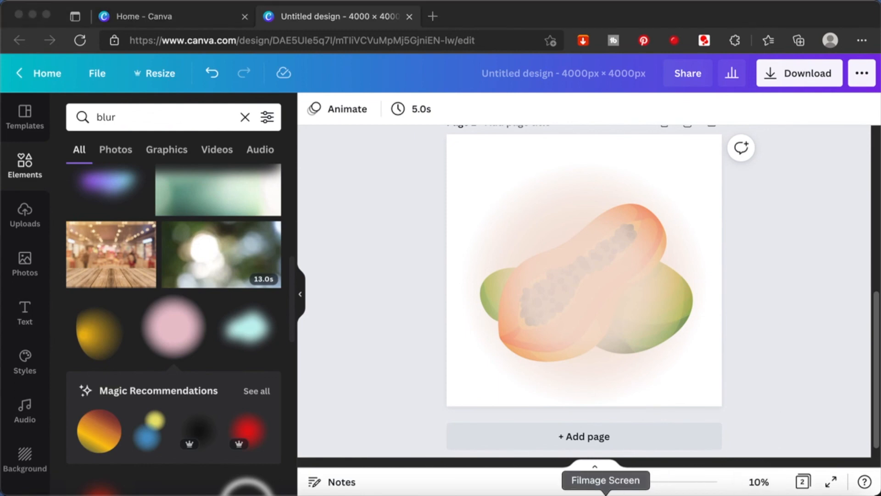